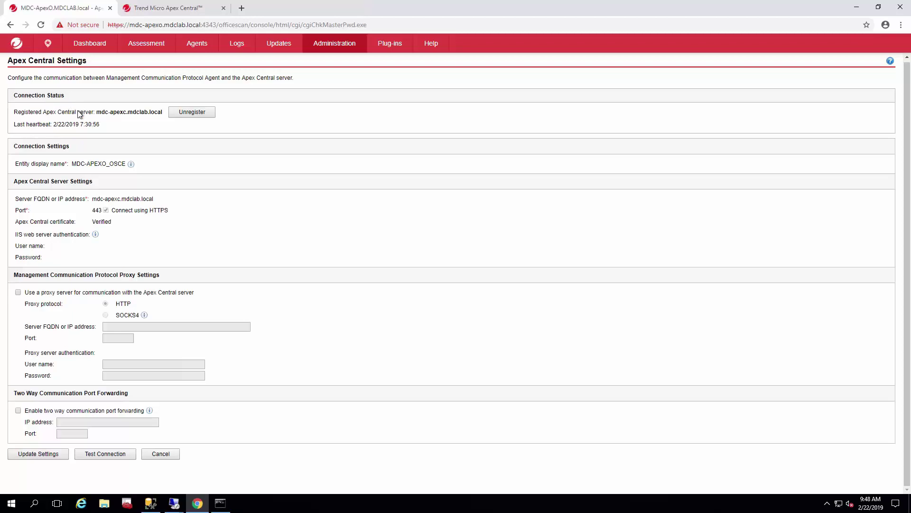
- Switch to the Trend Micro Apex Central browser tab to reach its Operation Center dashboard
click(157, 9)
- Show the Operation Center dashboard, then bring up the Administration > Settings submenu
click(53, 72)
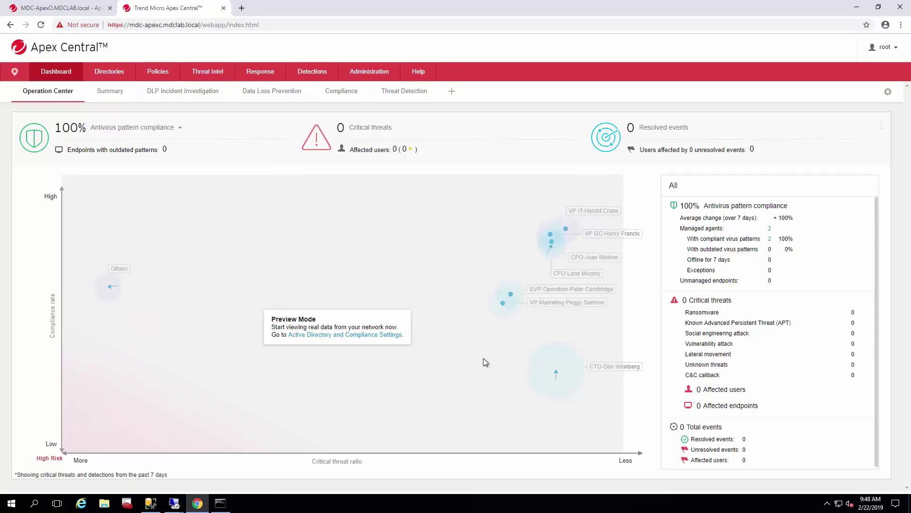
click(379, 76)
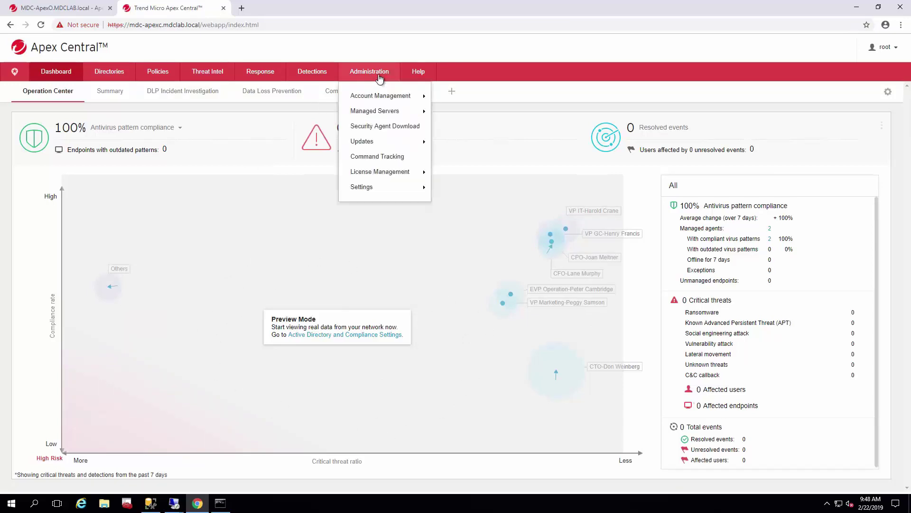
mouse_move(390, 188)
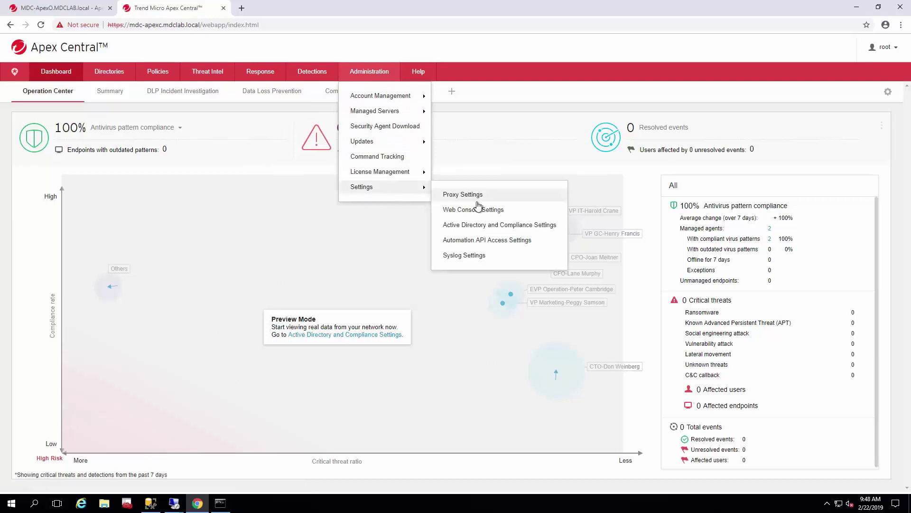
- Enable Active Directory synchronization and set the server address to mdc-dc01.mdclab.local
click(482, 230)
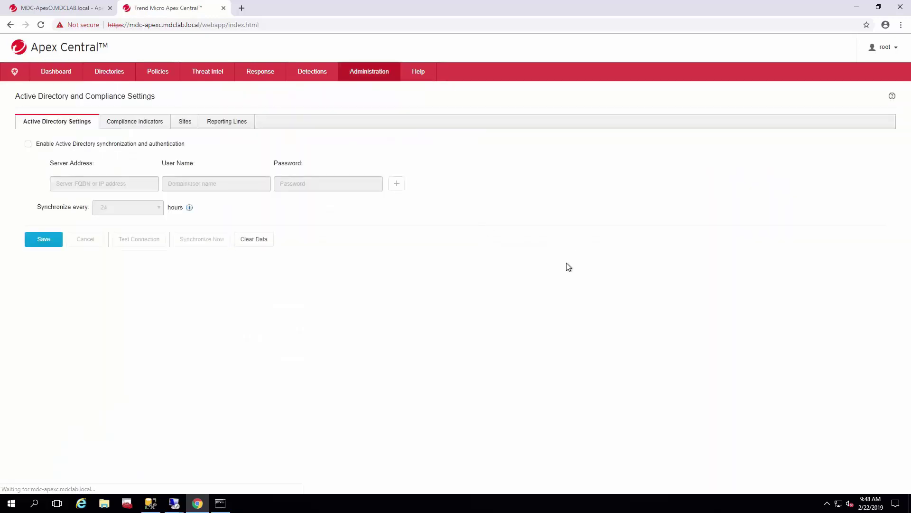
click(75, 149)
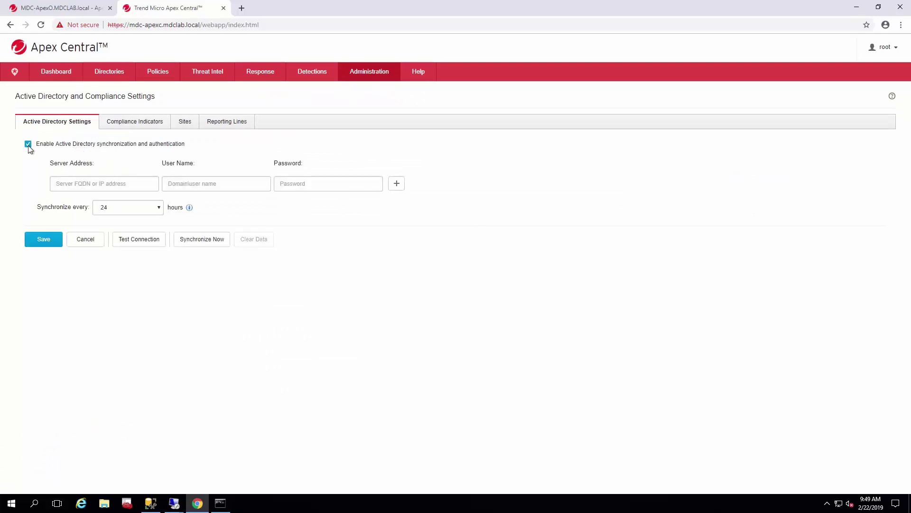
click(127, 185)
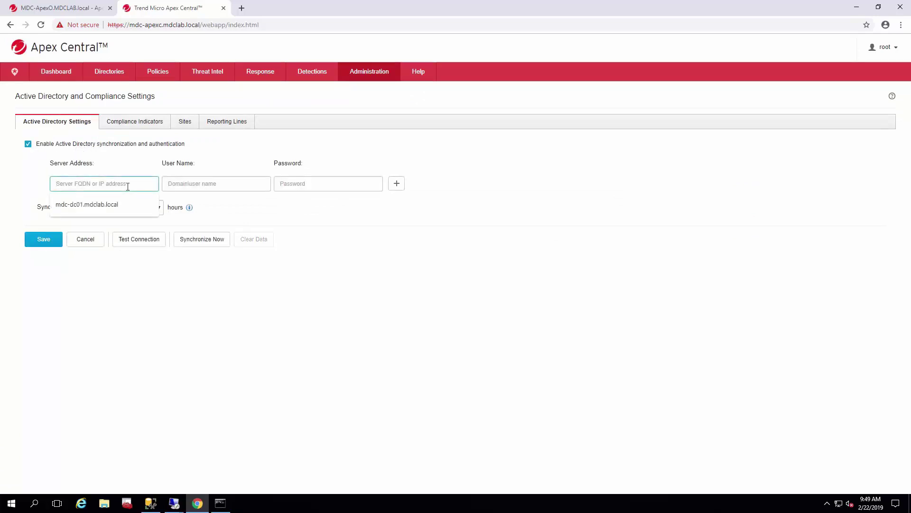
text(mdc-dc0)
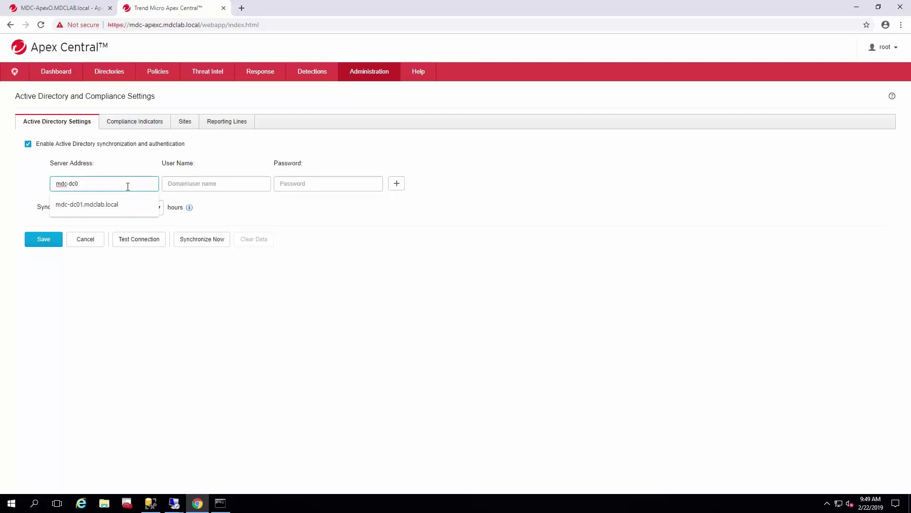
key(Down)
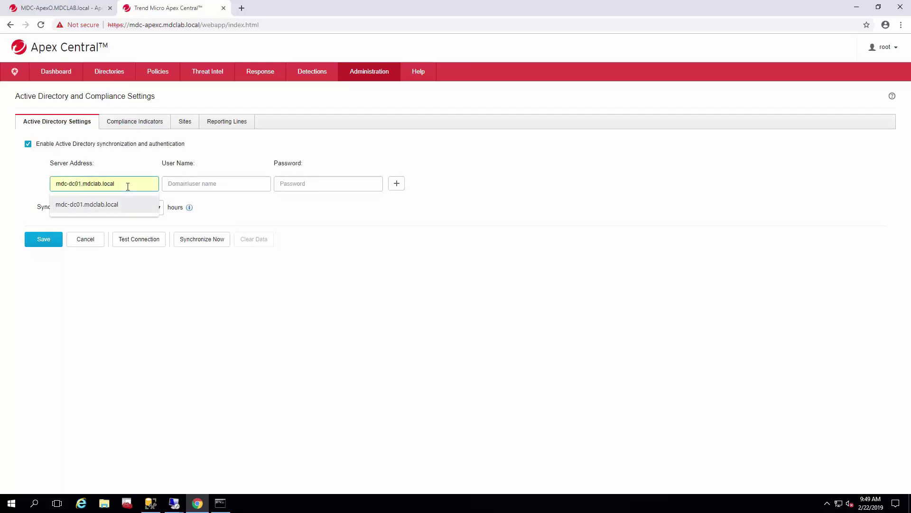
key(Return)
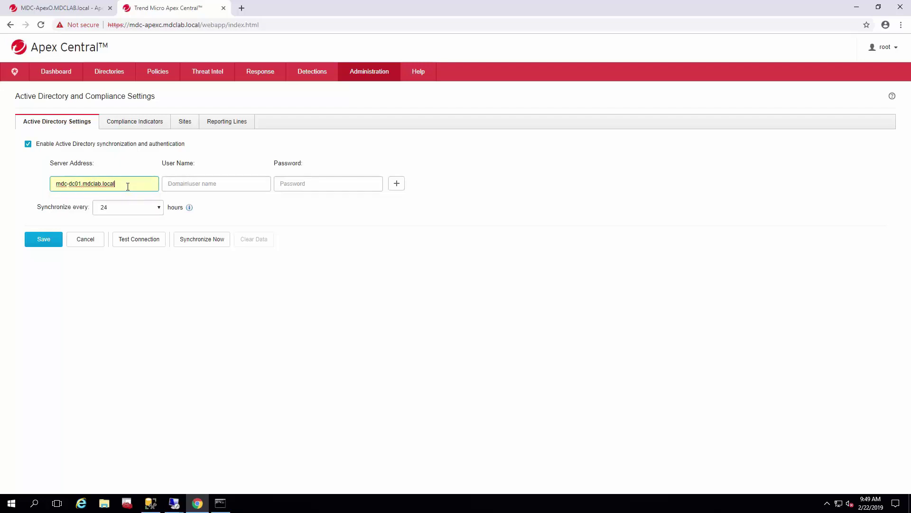
- Enter the mdclab domain account's user name and its password
key(Tab)
text(m)
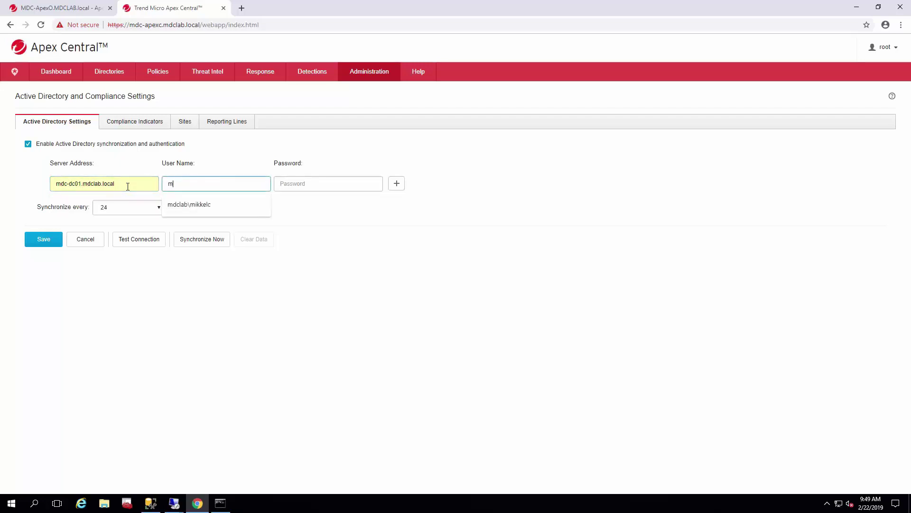
text(dclab\mikkelc)
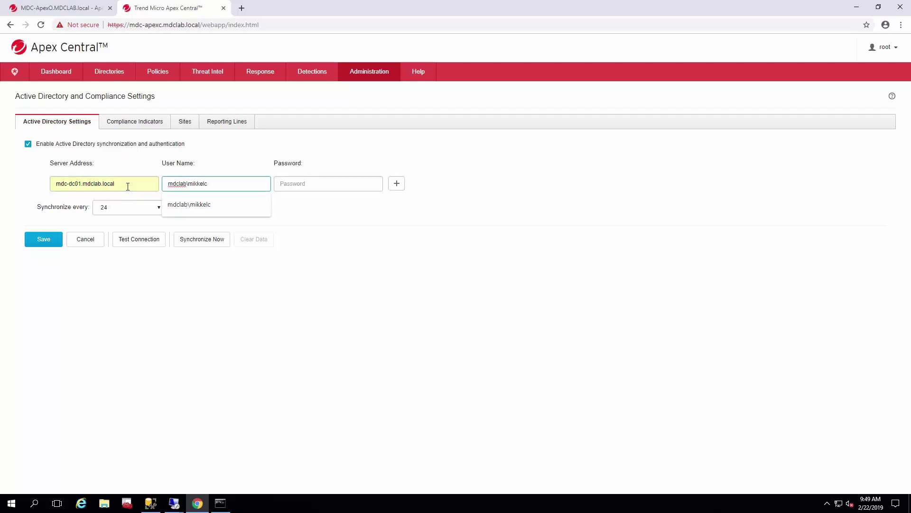
key(Tab)
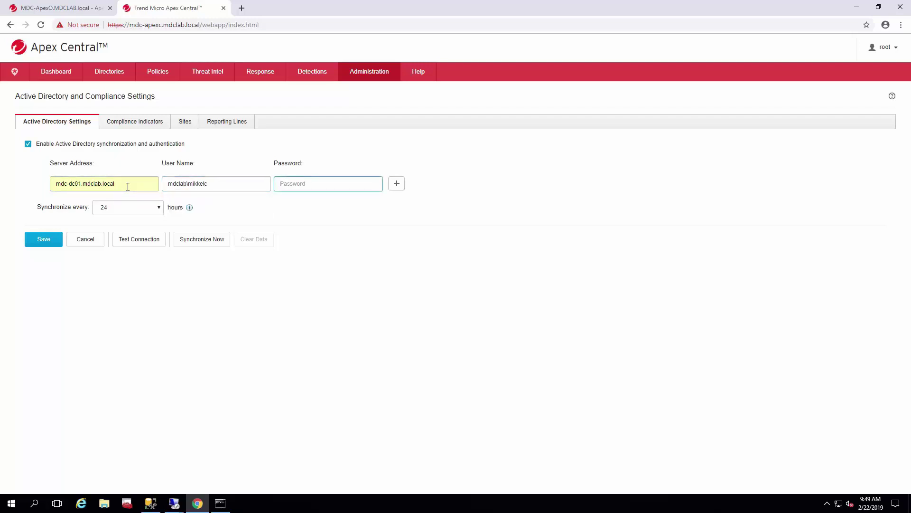
text(***)
key(BackSpace)
key(BackSpace)
key(BackSpace)
text(*********)
click(140, 207)
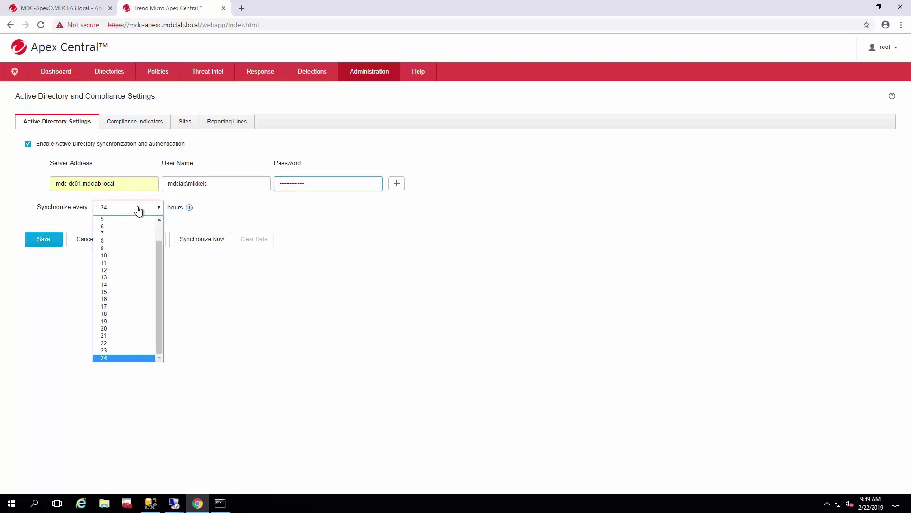
scroll(122, 226, up, 1)
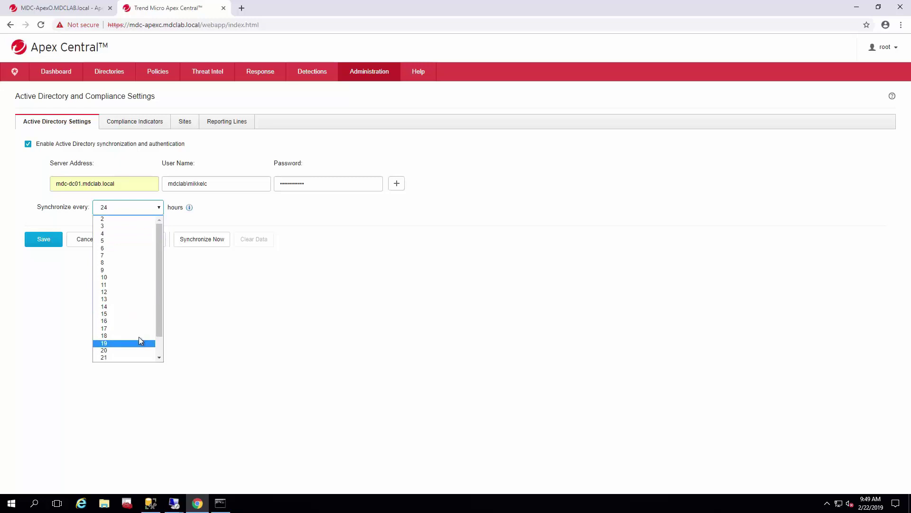
scroll(136, 344, down, 1)
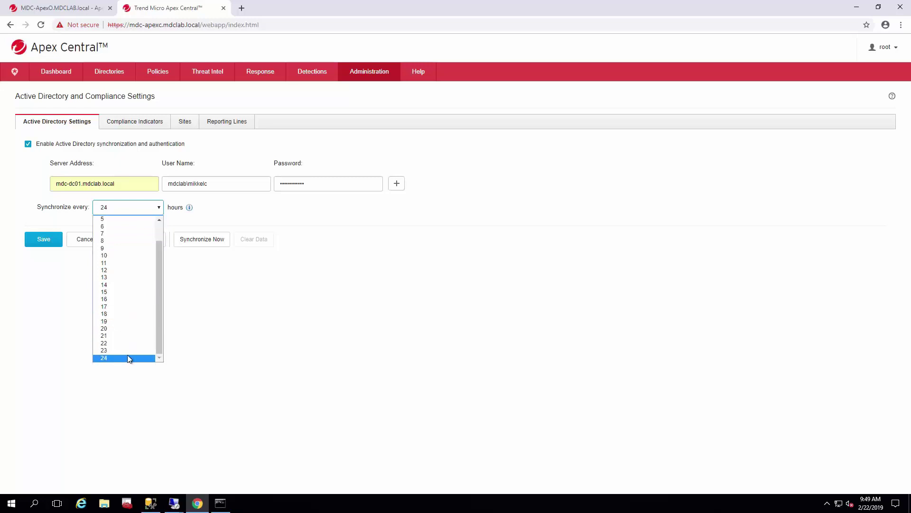
click(127, 357)
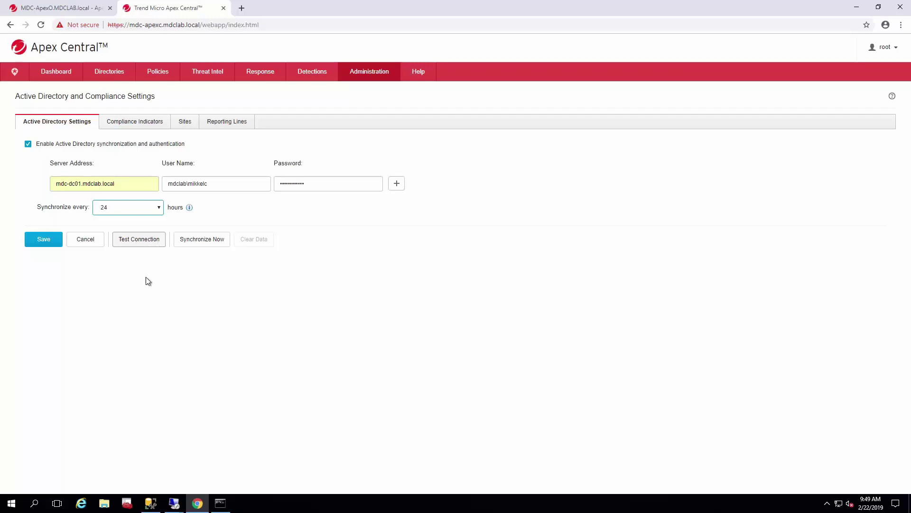
- Test the connection to mdc-dc01.mdclab.local, start synchronization, and save the settings
click(161, 244)
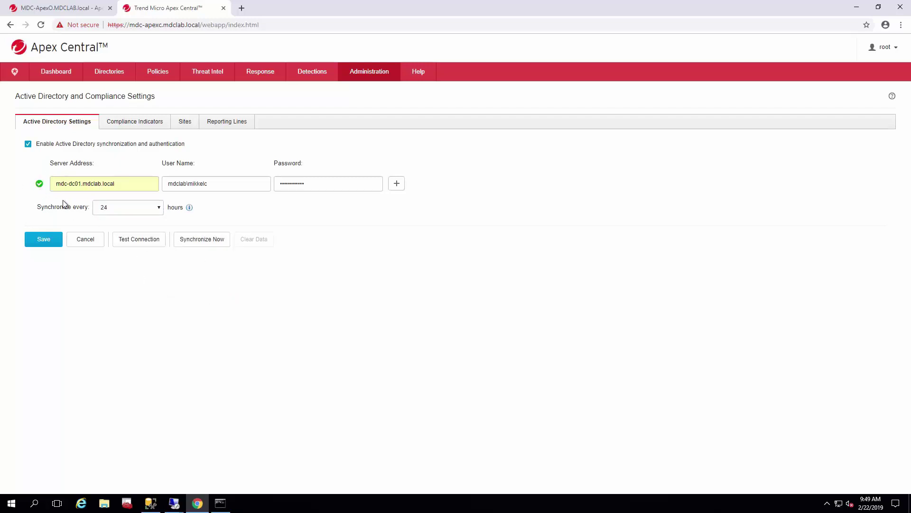
click(218, 240)
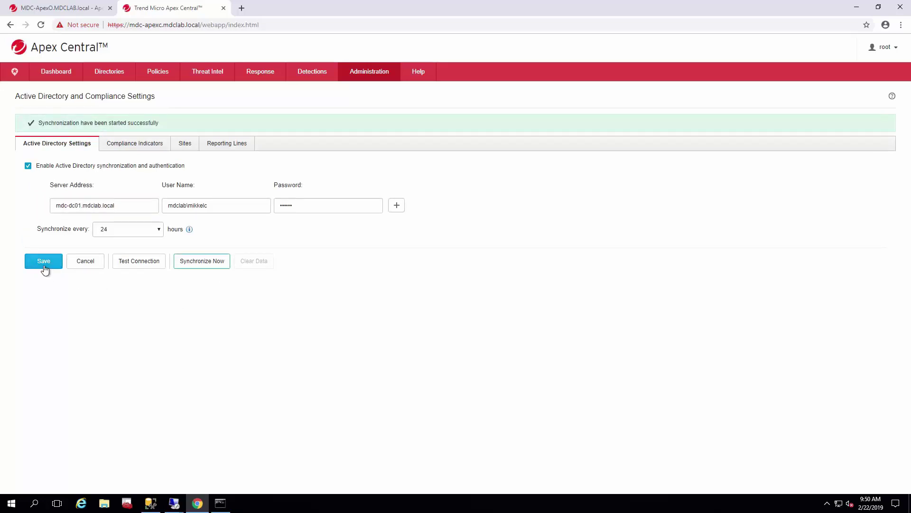
click(45, 265)
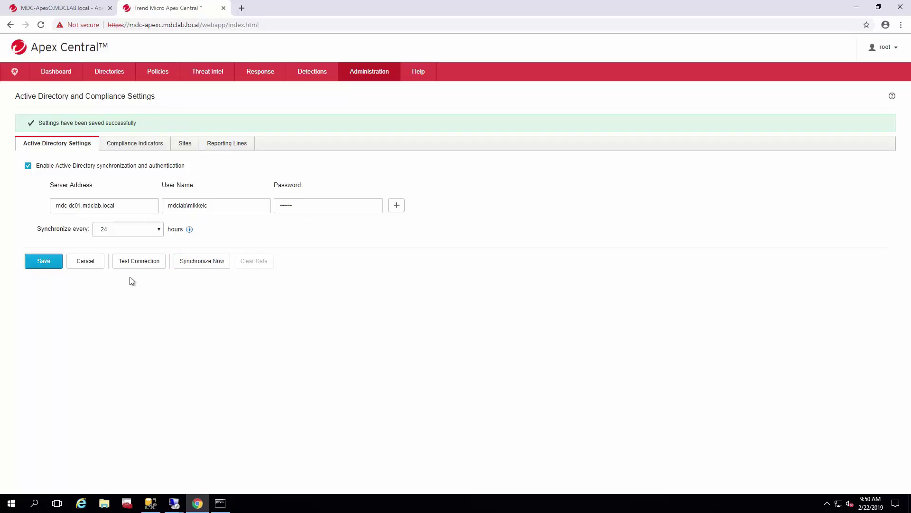
- Reopen Active Directory and Compliance Settings and highlight the Last synchronized time 02/22/2019 07:50:10
click(374, 79)
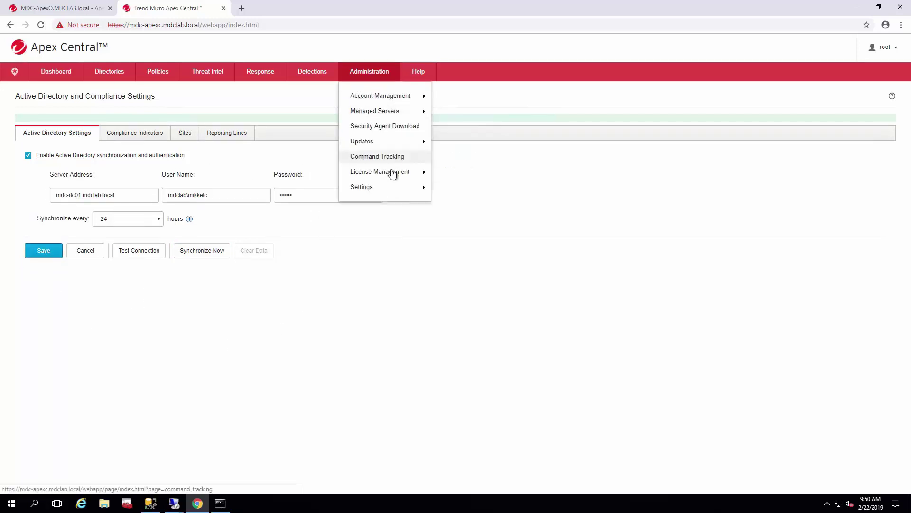
mouse_move(389, 178)
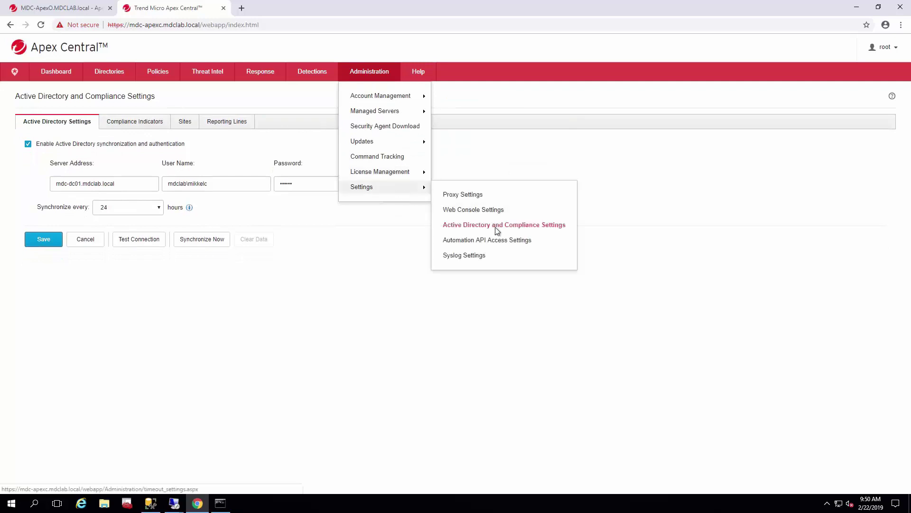
click(495, 227)
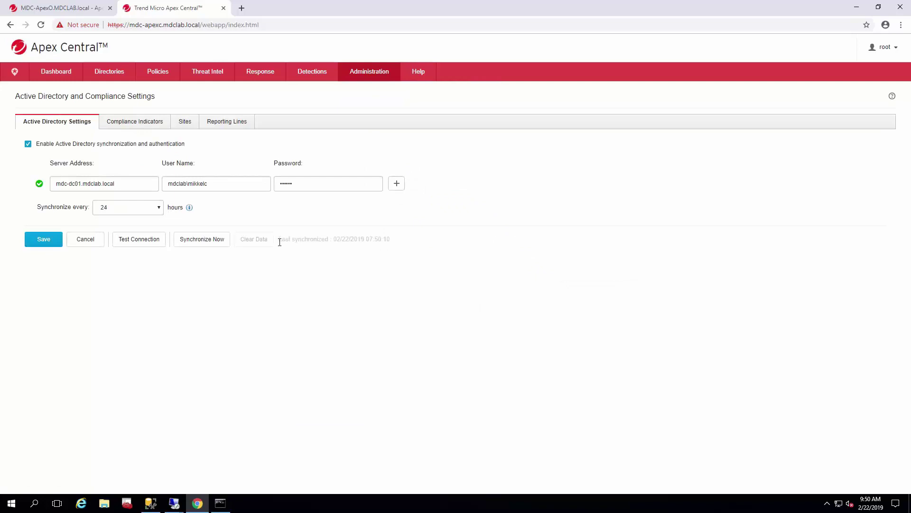
drag(279, 240, 413, 240)
click(396, 245)
click(412, 237)
drag(340, 237, 341, 243)
- Return to the Operation Center dashboard to view the Trend Micro CUP compliance data point
click(57, 75)
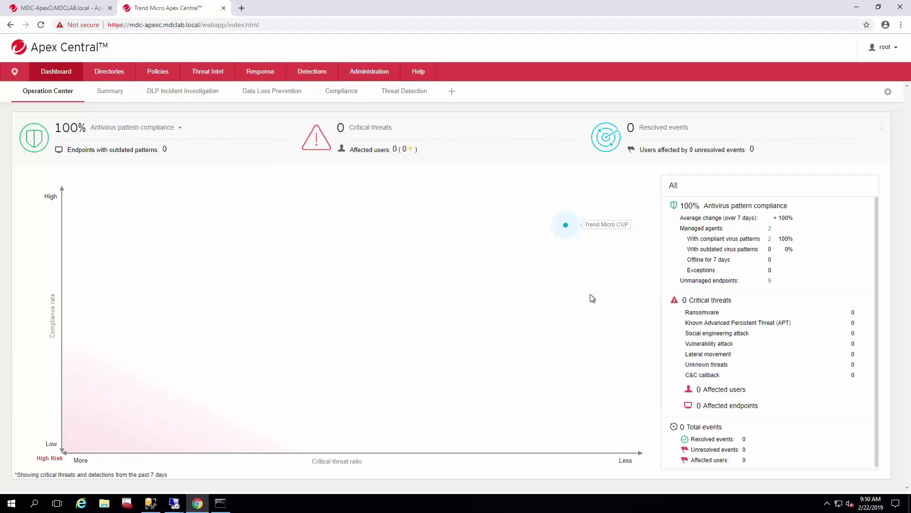
mouse_move(568, 225)
mouse_move(357, 77)
mouse_move(402, 187)
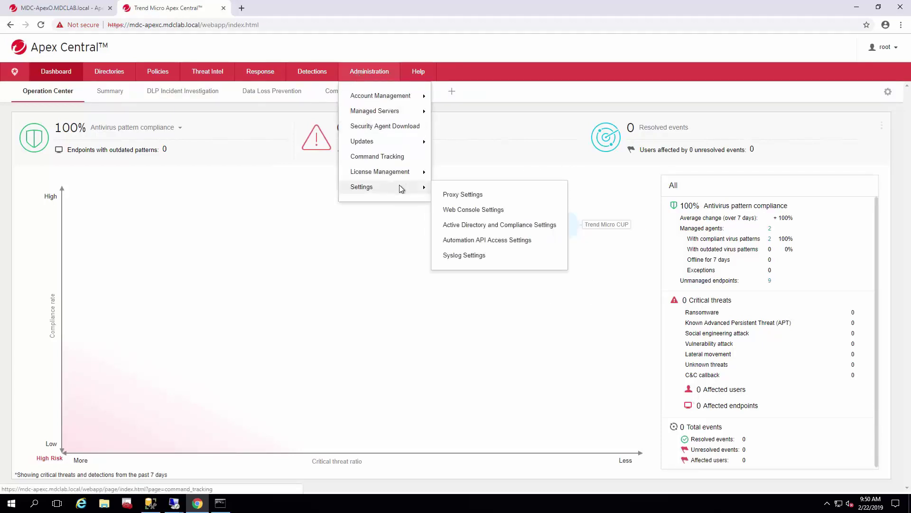
- Inspect the Trend Micro custom site's 192.168.5.0/24 IP range on the Sites list, then cancel unchanged
click(478, 226)
click(189, 126)
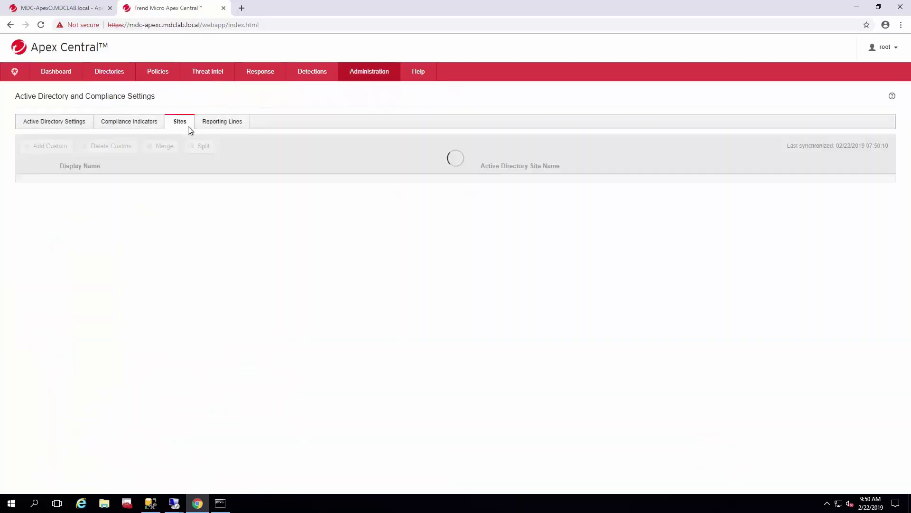
double_click(80, 185)
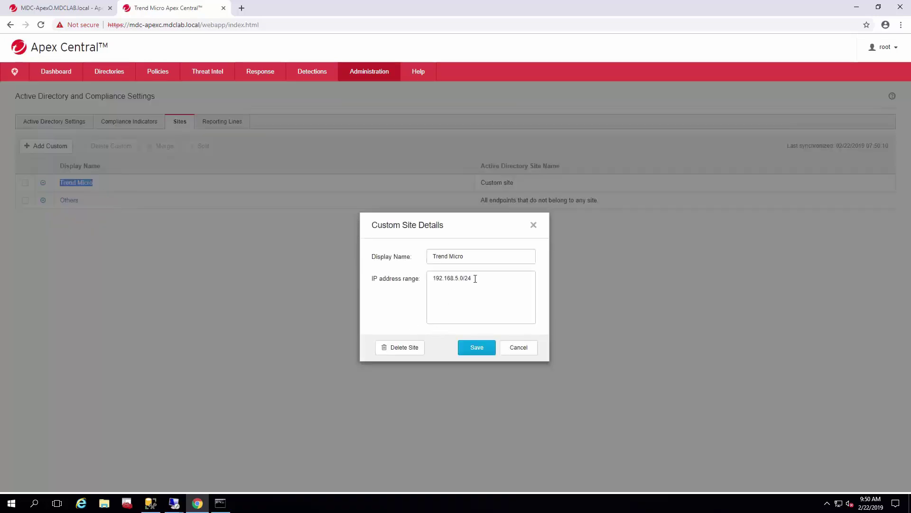
drag(473, 279, 412, 272)
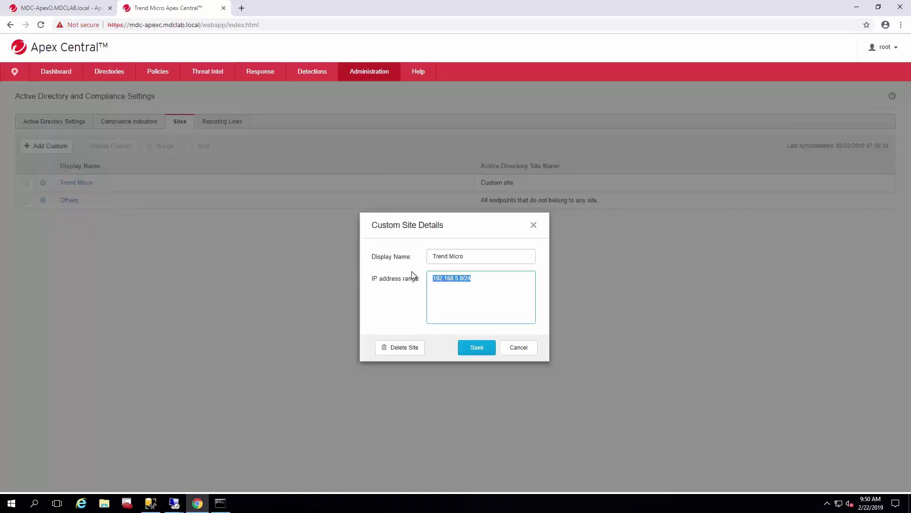
click(475, 282)
drag(480, 278, 410, 281)
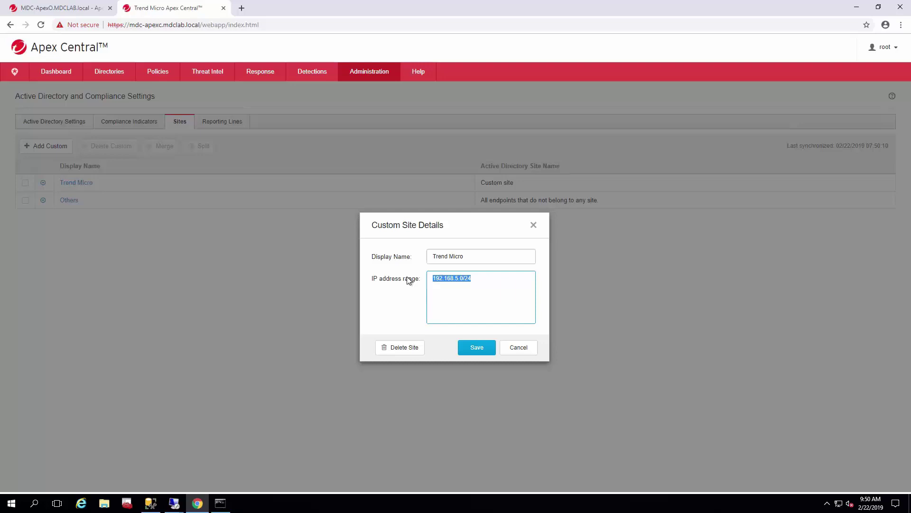
click(517, 347)
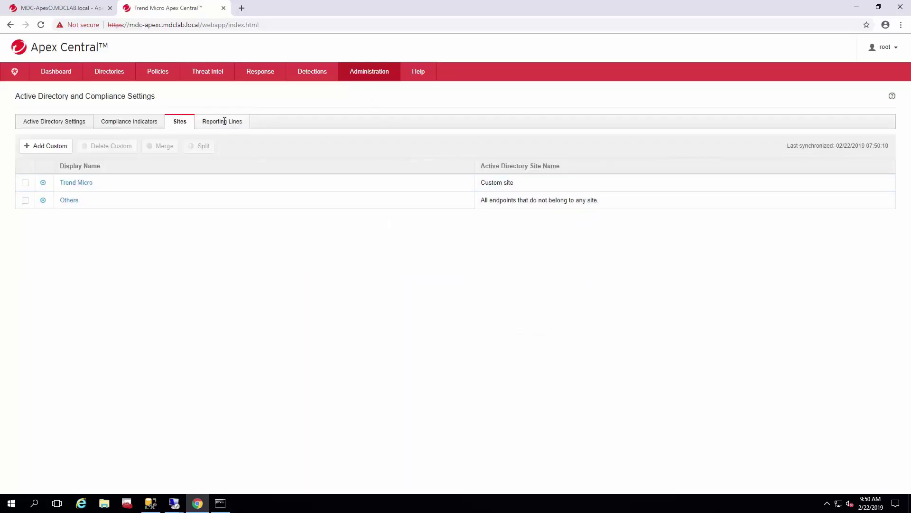
- Inspect the users under the Trend Micro CUP reporting line's manager, then close without changes
click(224, 121)
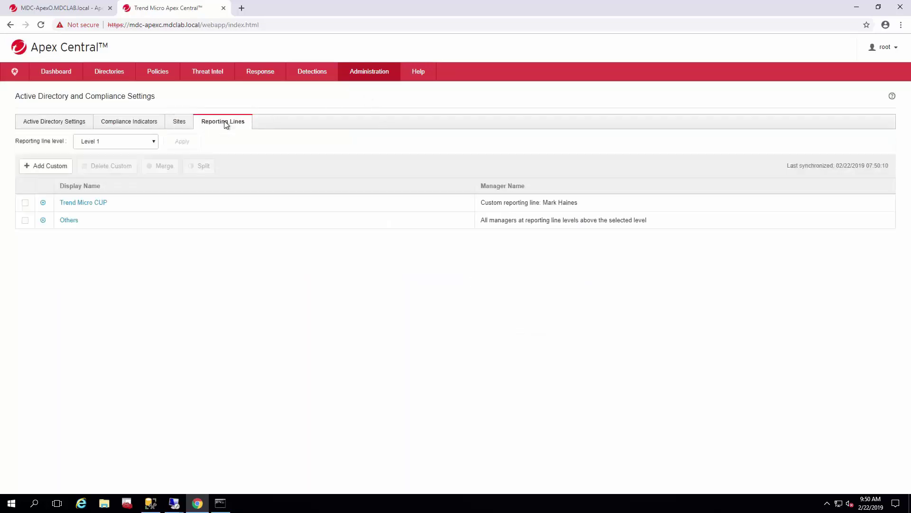
click(92, 205)
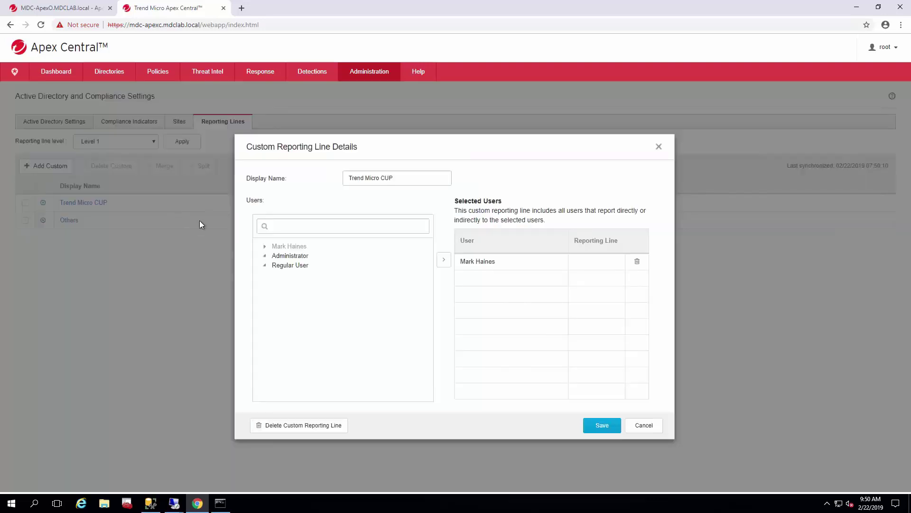
click(264, 247)
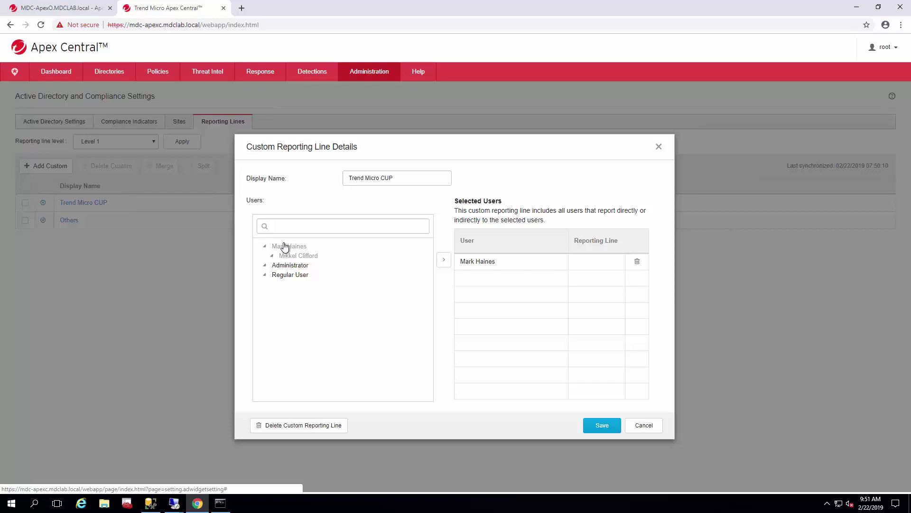
click(266, 248)
click(266, 247)
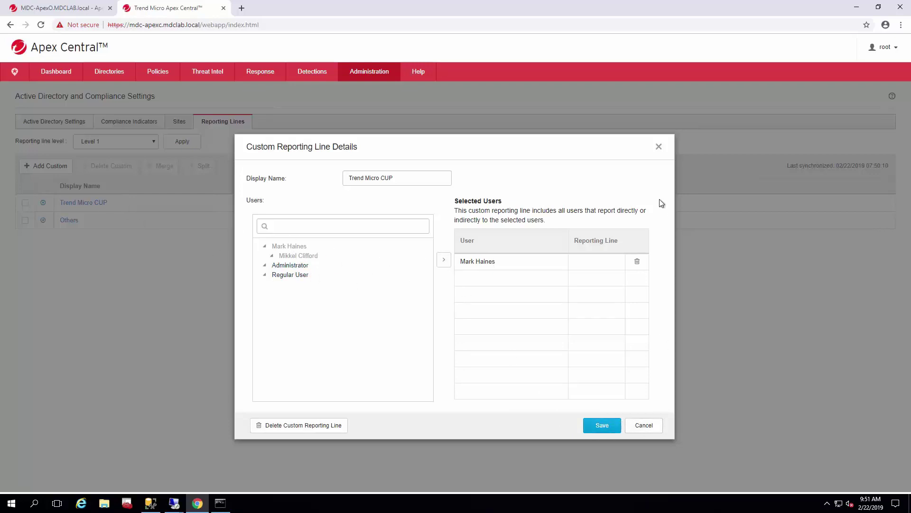
click(659, 148)
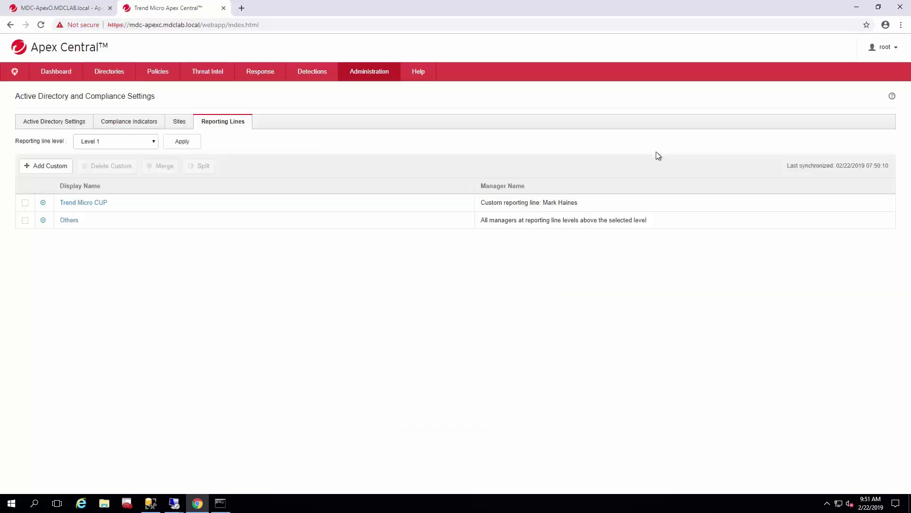
- Go back from the Reporting Lines page to the Dashboard
click(58, 77)
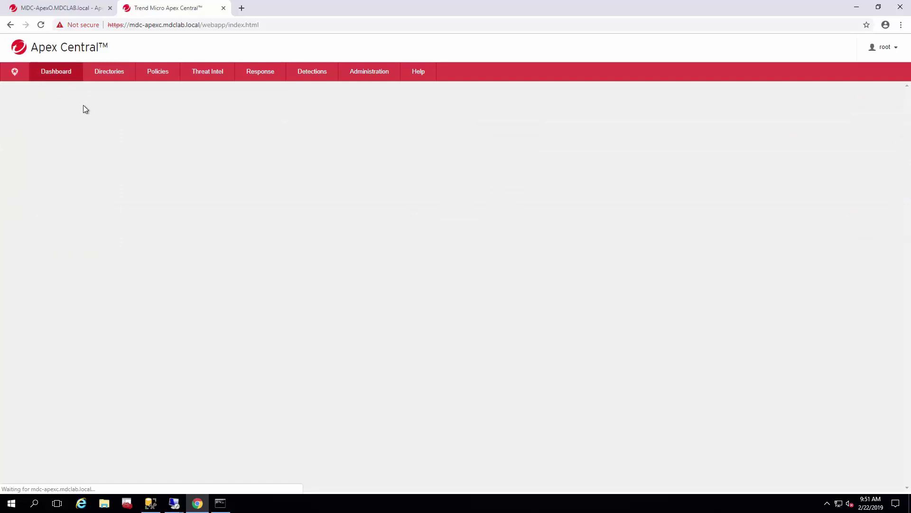